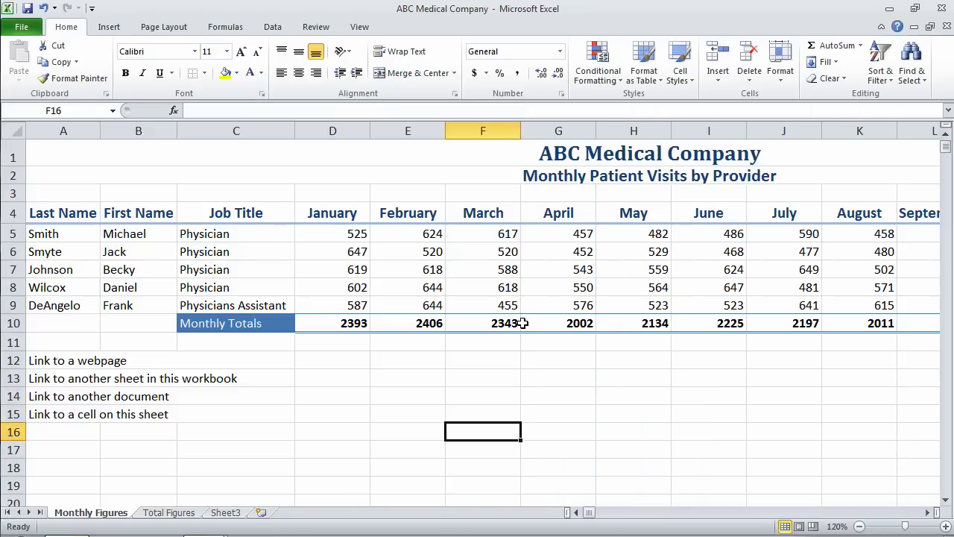
left_click(355, 360)
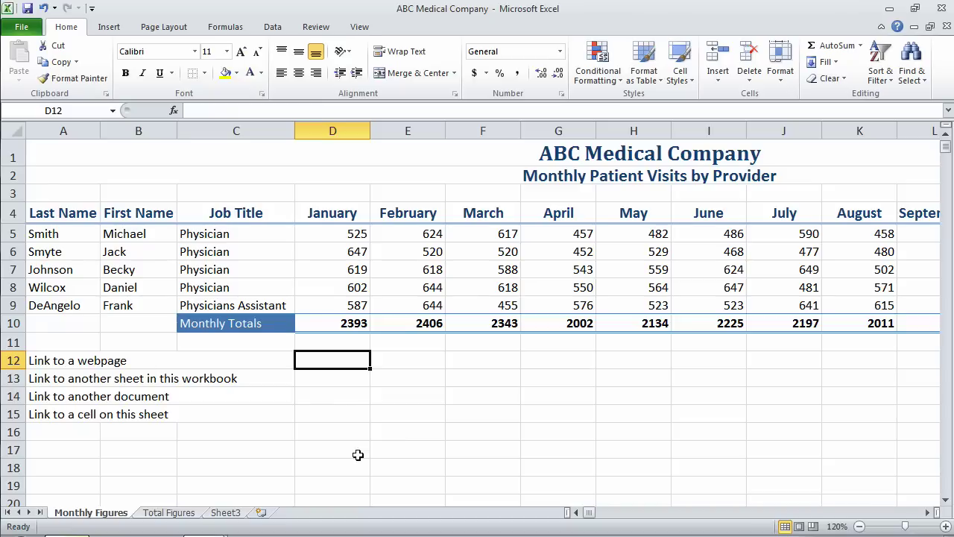
left_click(167, 513)
left_click(110, 514)
type("www.")
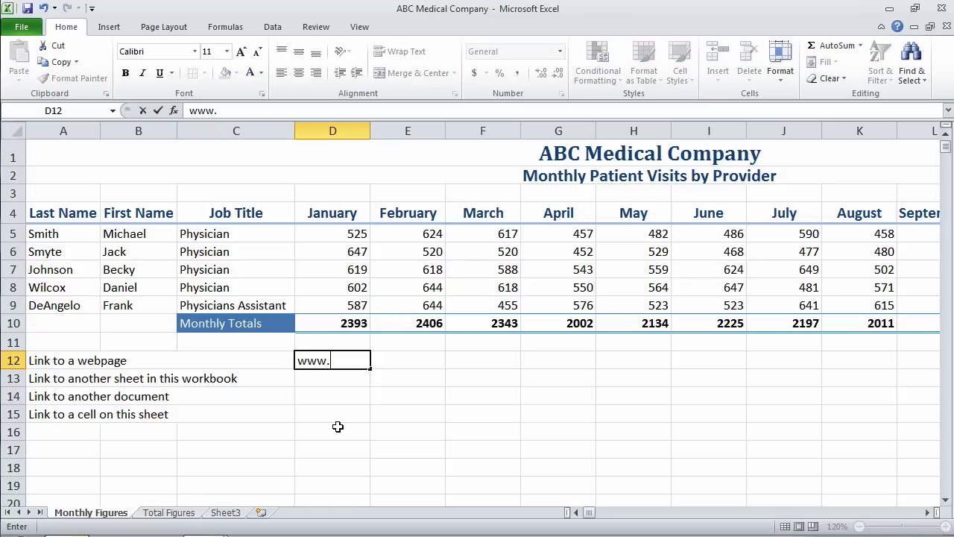
type("google.com")
key("Return")
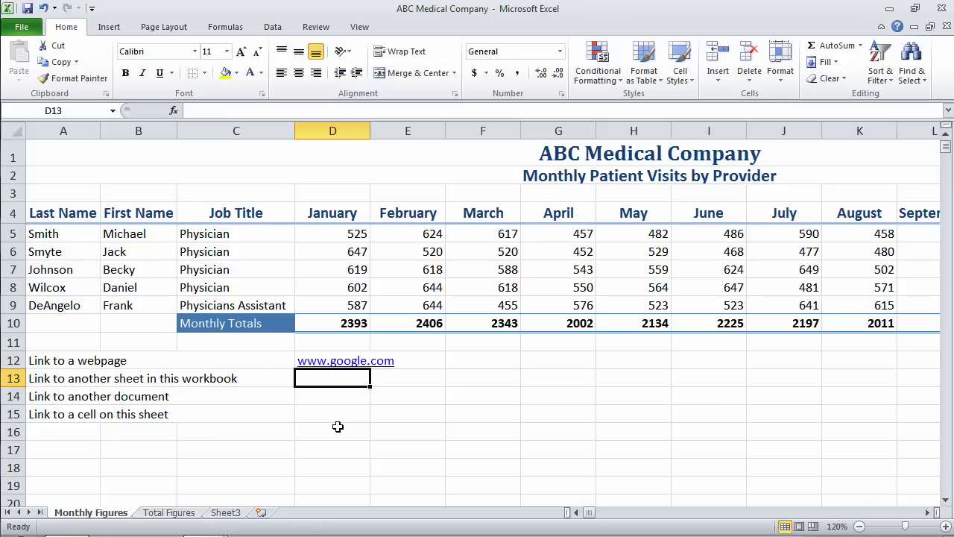
left_click(339, 364)
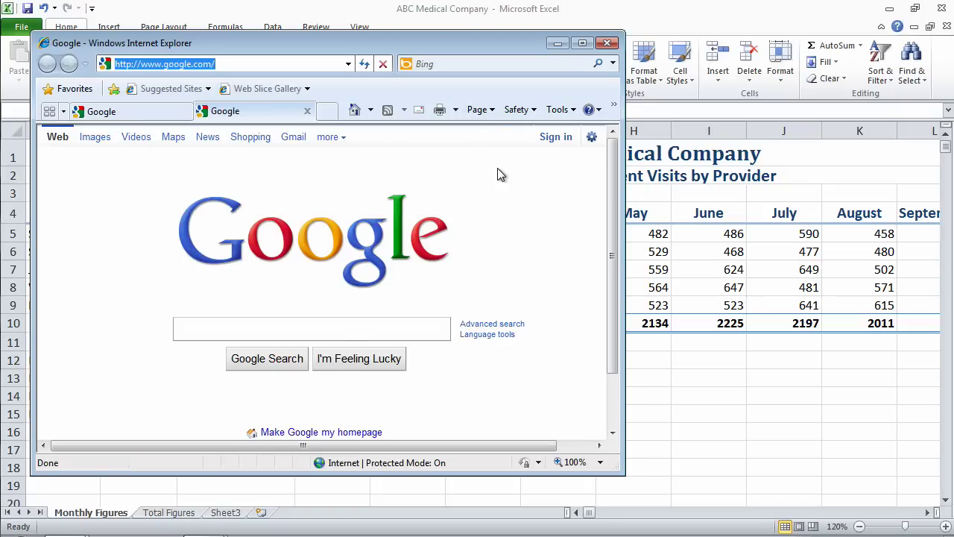
Close Internet Explorer with all its tabs and select cell D13 in the workbook.
left_click(607, 42)
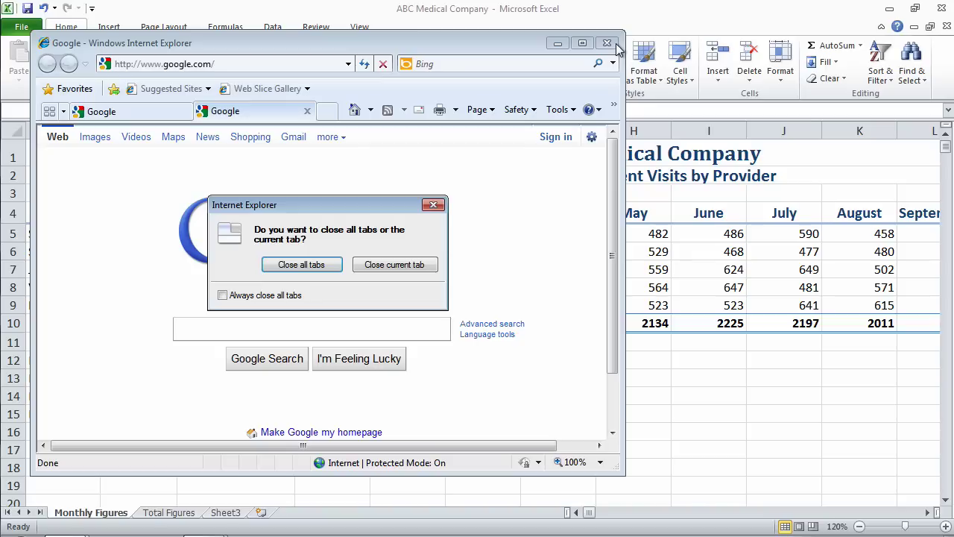
left_click(323, 265)
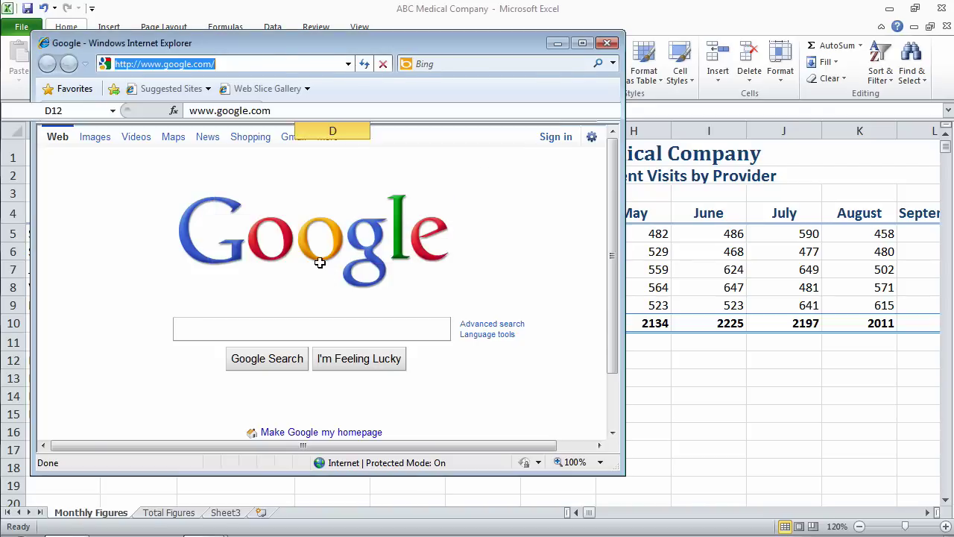
left_click(318, 378)
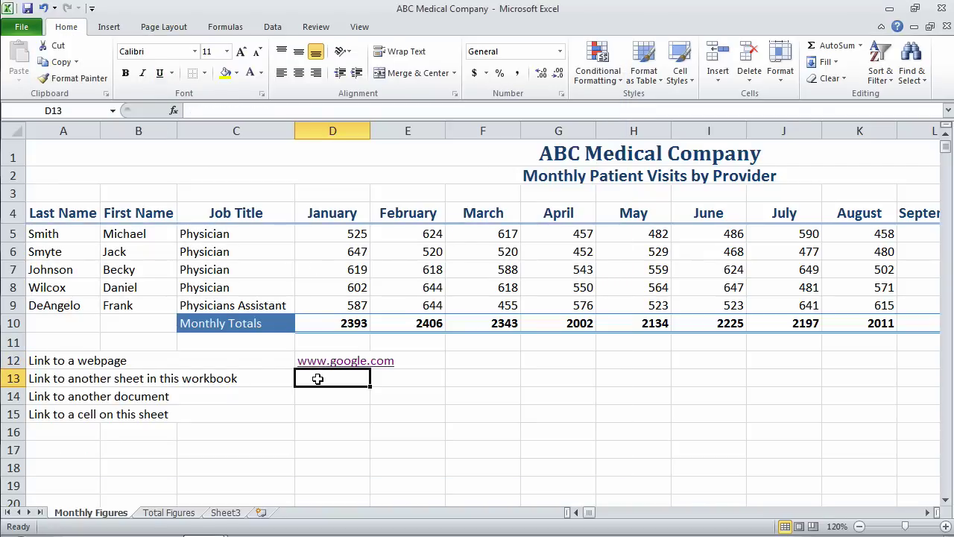
Hyperlink D13 to cell A1 of the Total Figures sheet, displayed as 'Total Figures'!A1.
left_click(109, 27)
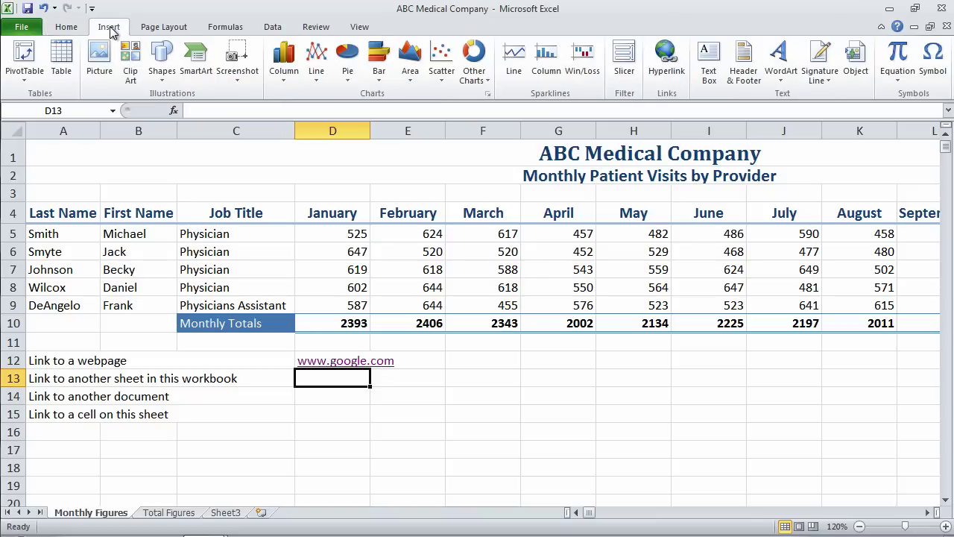
left_click(665, 67)
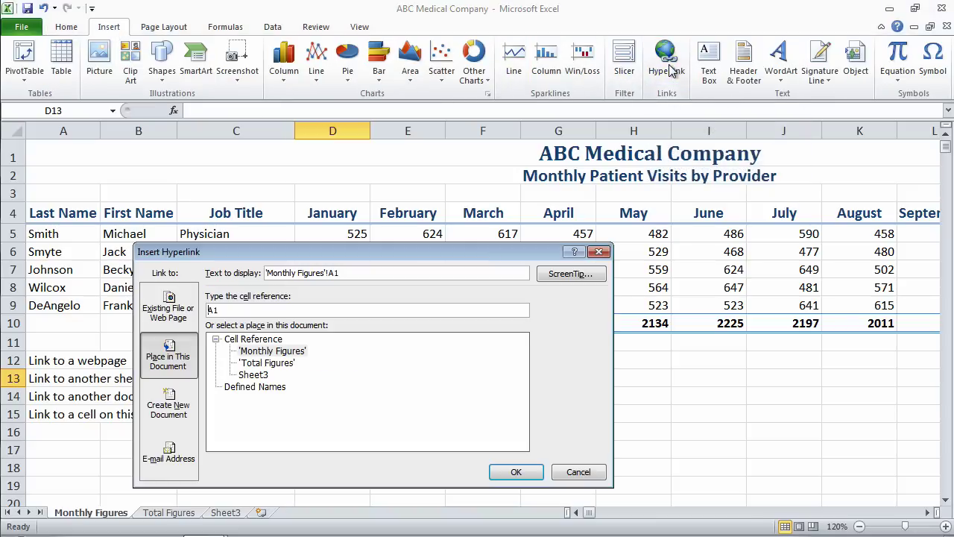
left_click(177, 316)
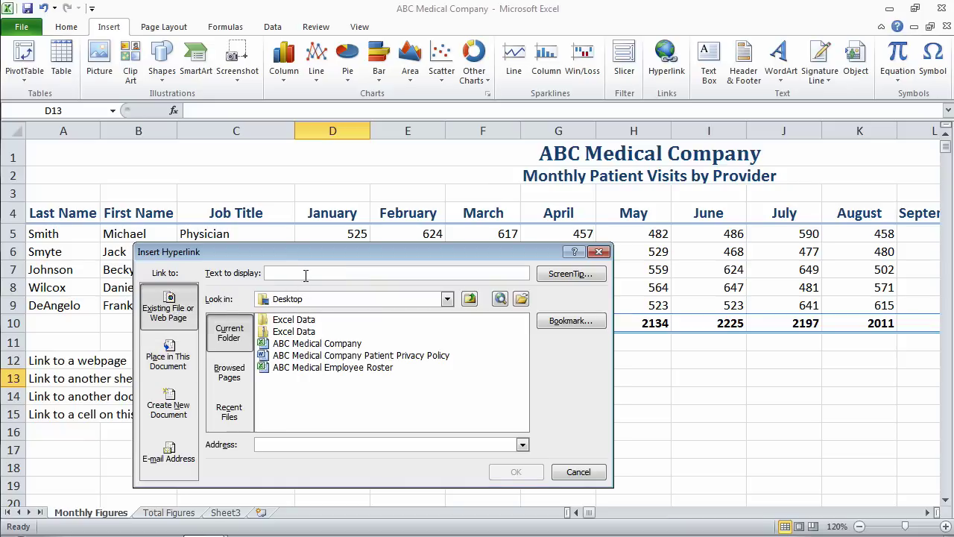
left_click(179, 370)
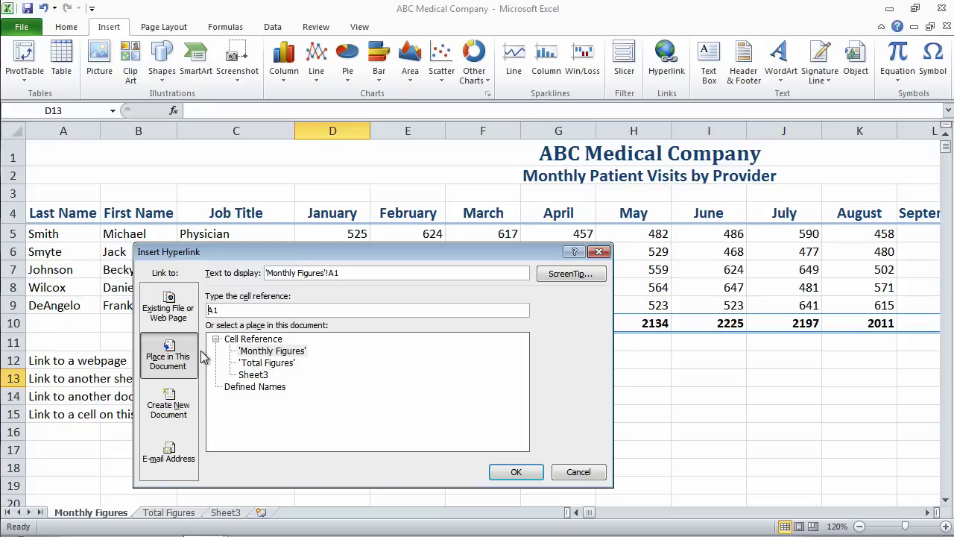
left_click(264, 364)
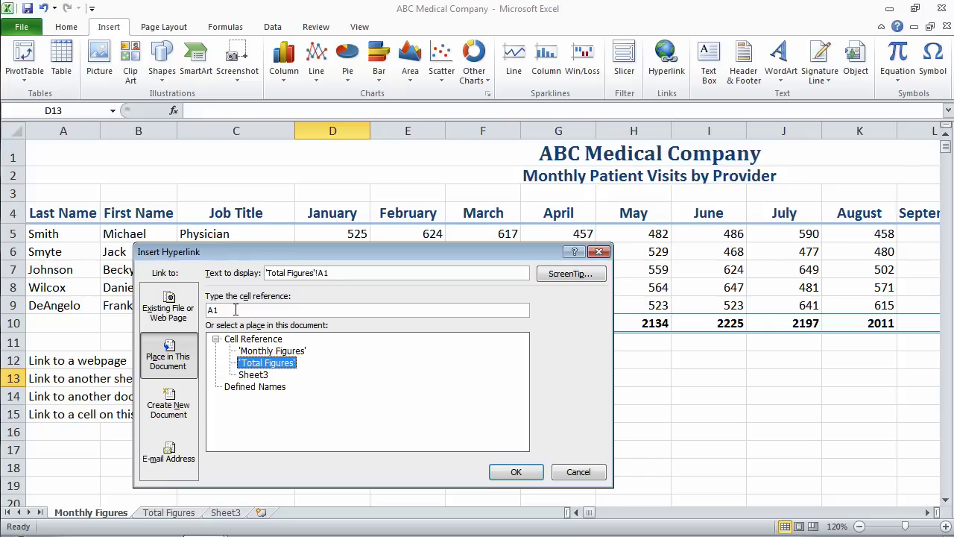
left_click(520, 471)
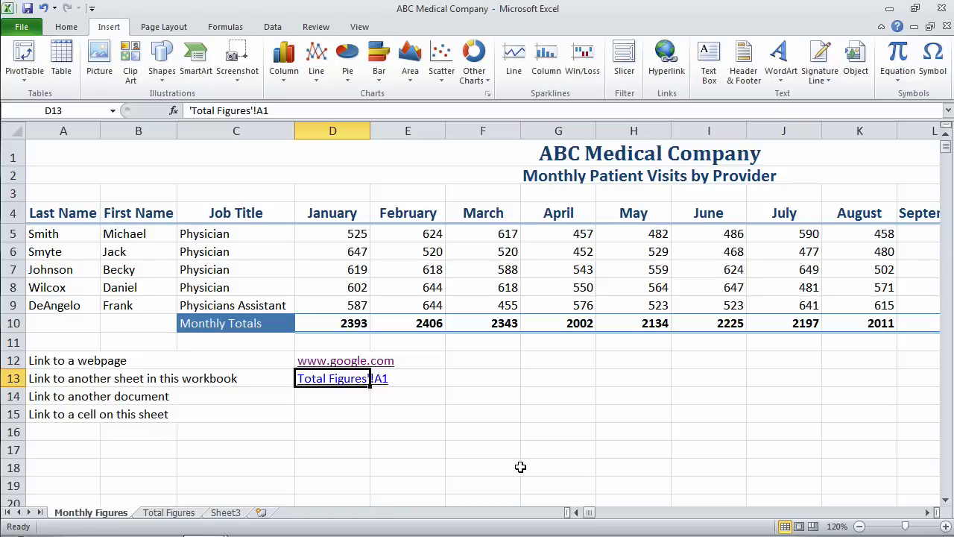
left_click(326, 394)
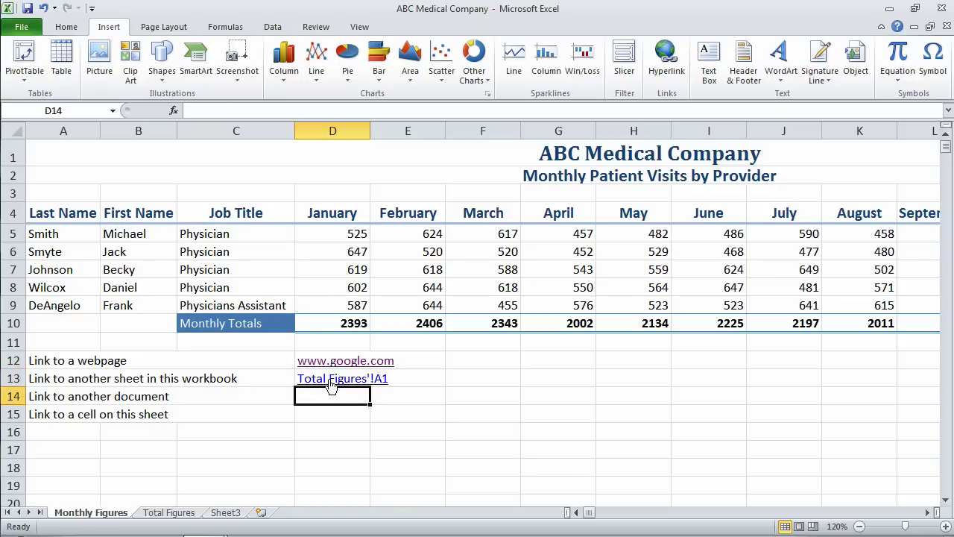
left_click(332, 380)
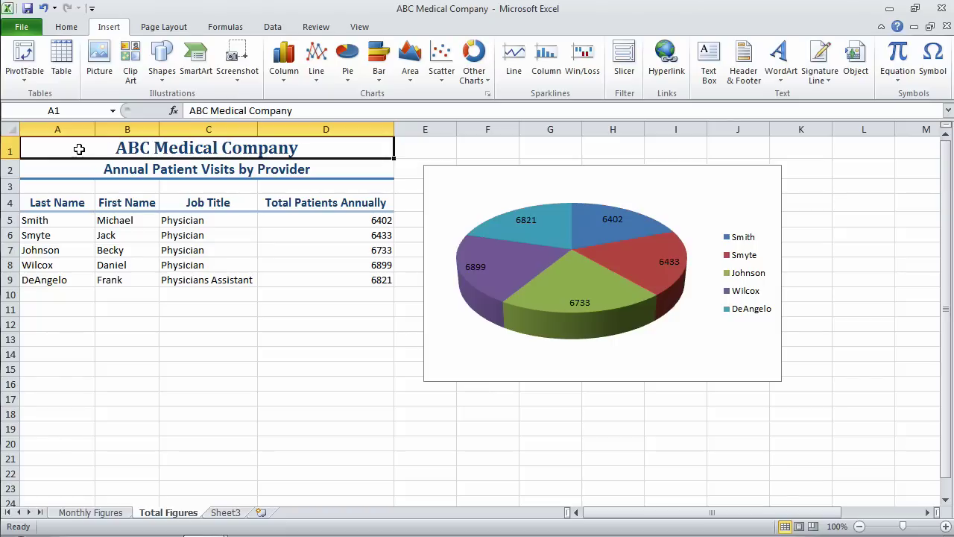
left_click(90, 512)
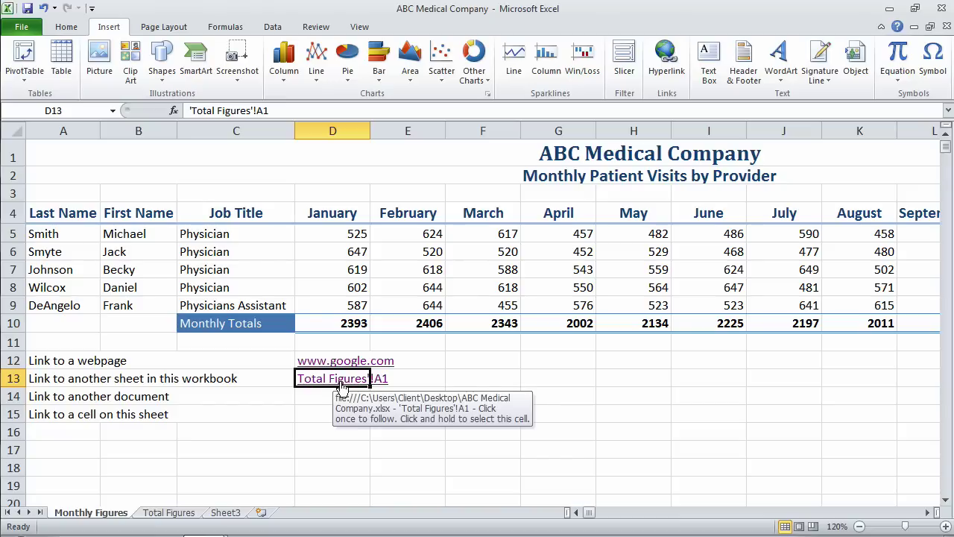
left_click(482, 380)
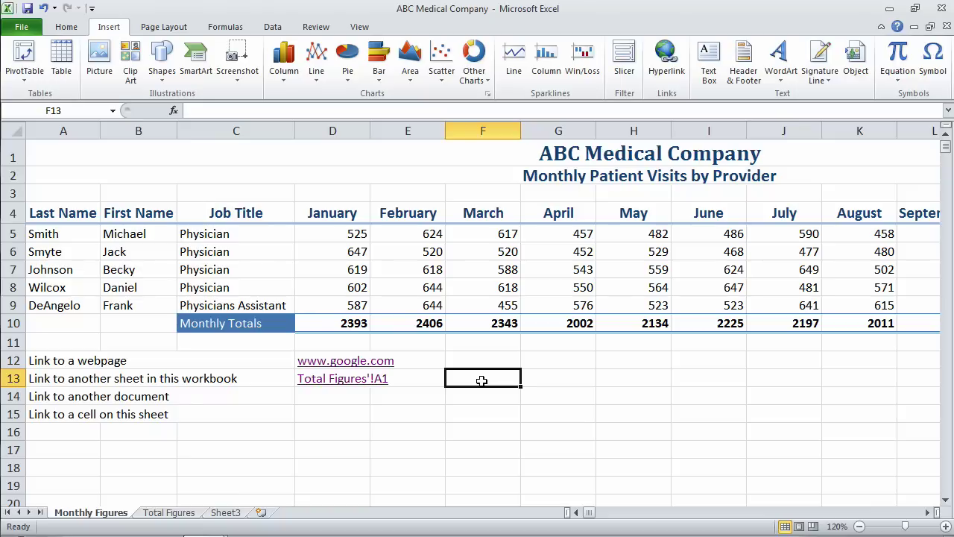
Type 'Next Sheet' into cell F13.
type("Nexxt")
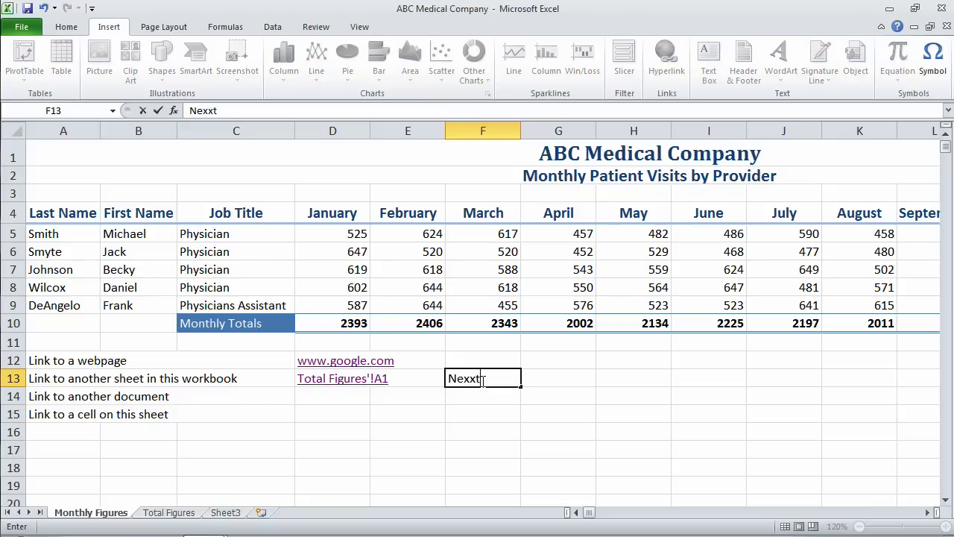
key("BackSpace")
key("BackSpace")
type("t Sheet")
key("Return")
Link F13 to the Total Figures sheet and follow the link there.
left_click(482, 379)
right_click(482, 380)
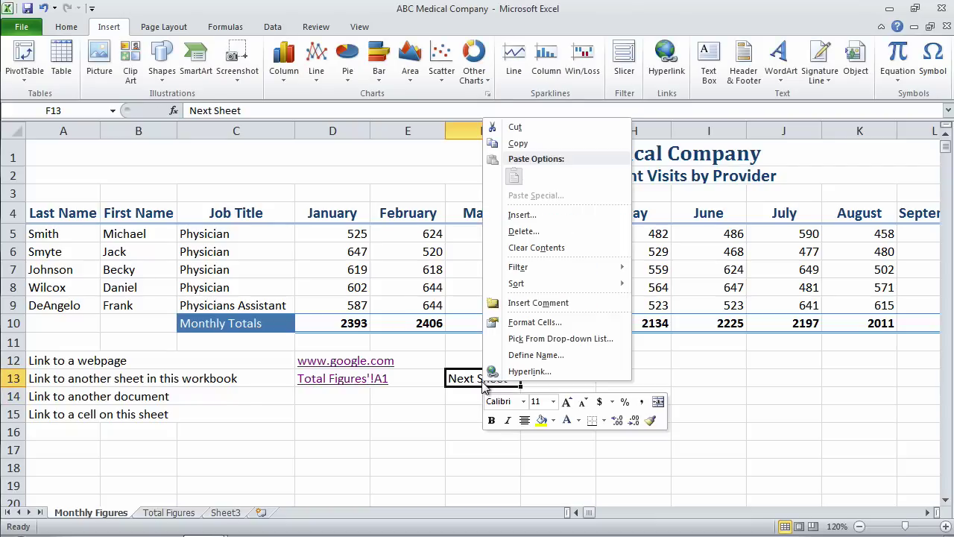
left_click(521, 371)
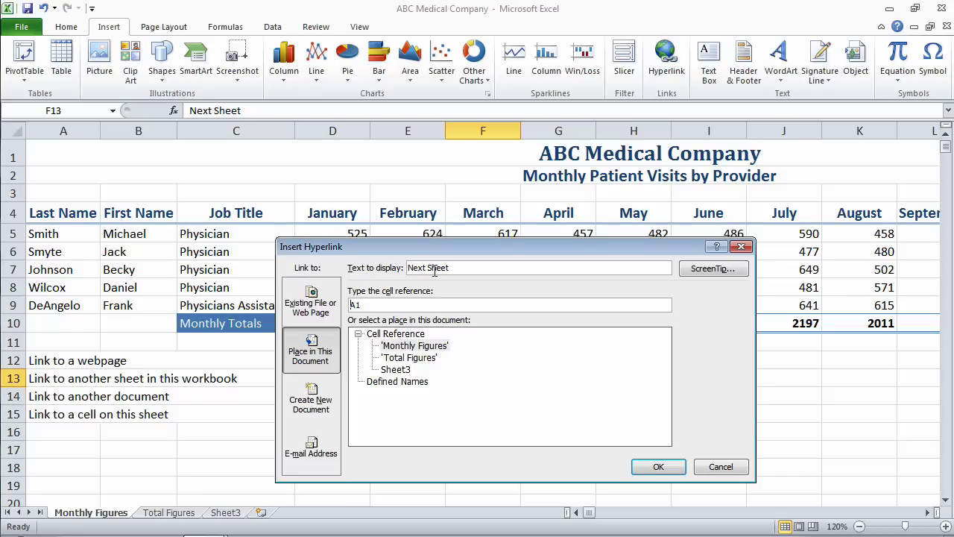
left_click(422, 358)
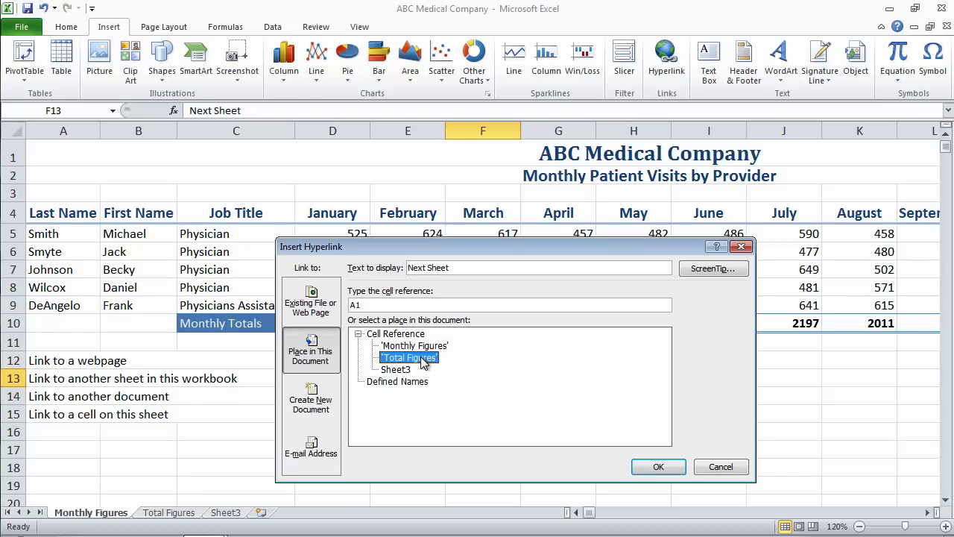
left_click(656, 467)
left_click(483, 434)
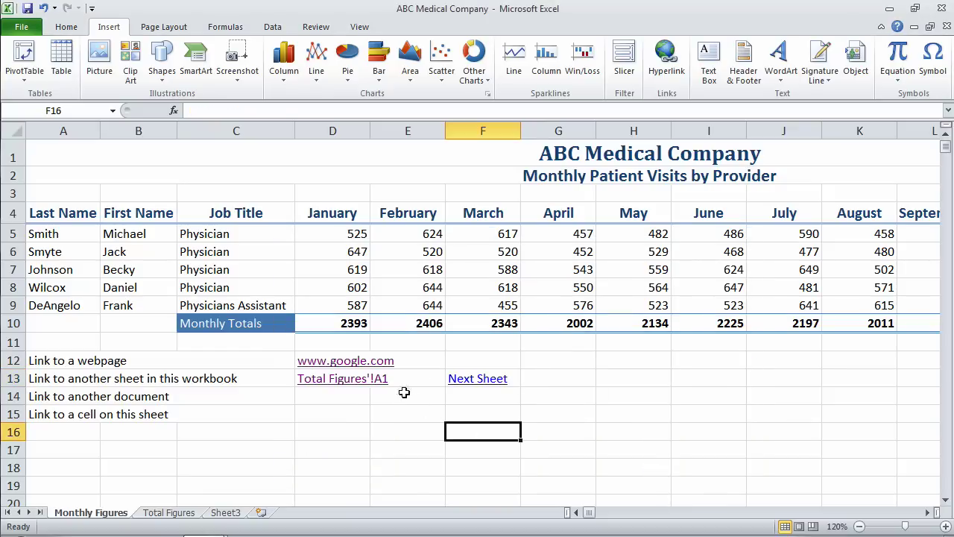
left_click(467, 382)
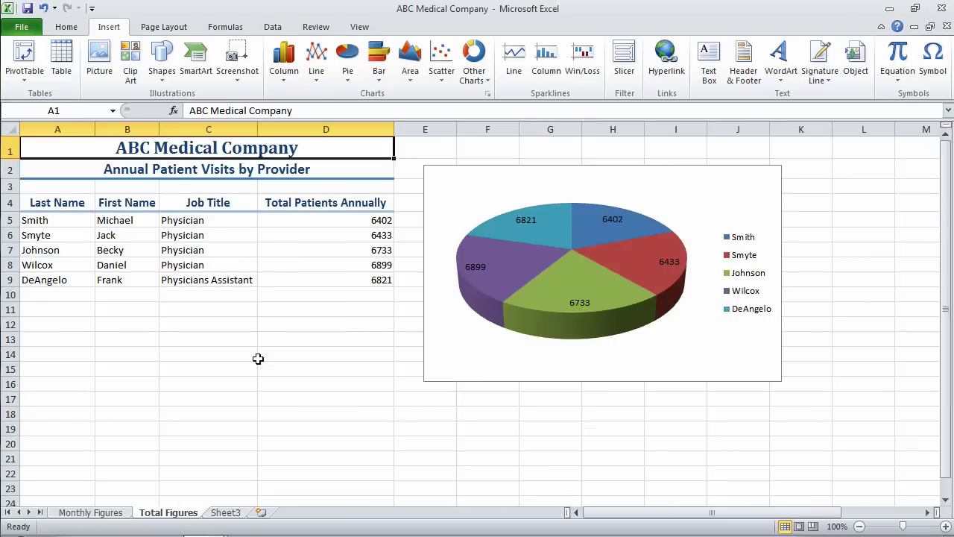
Enter 'Previous Sheet' in cell A12 of Total Figures.
left_click(65, 324)
type("P")
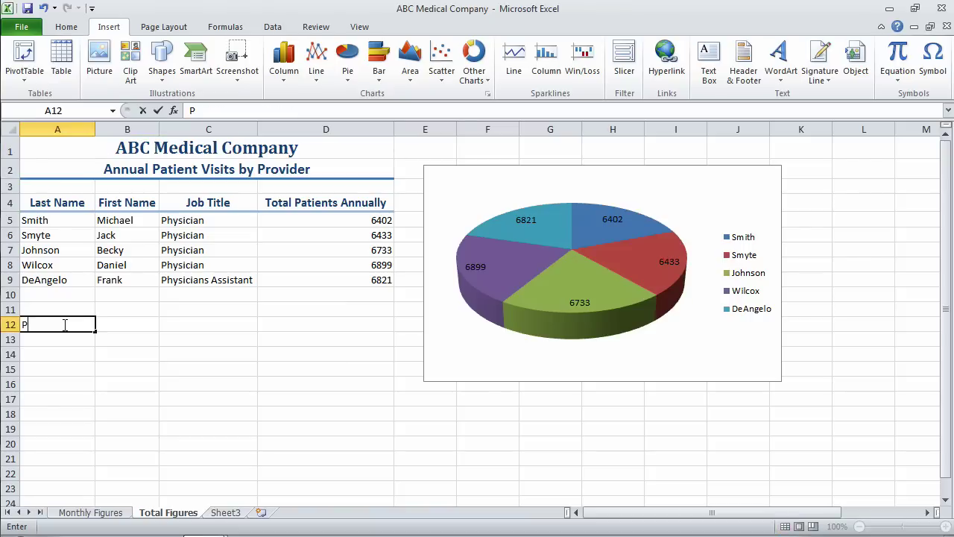
type("reviouc")
key("BackSpace")
key("BackSpace")
type("s Sheet")
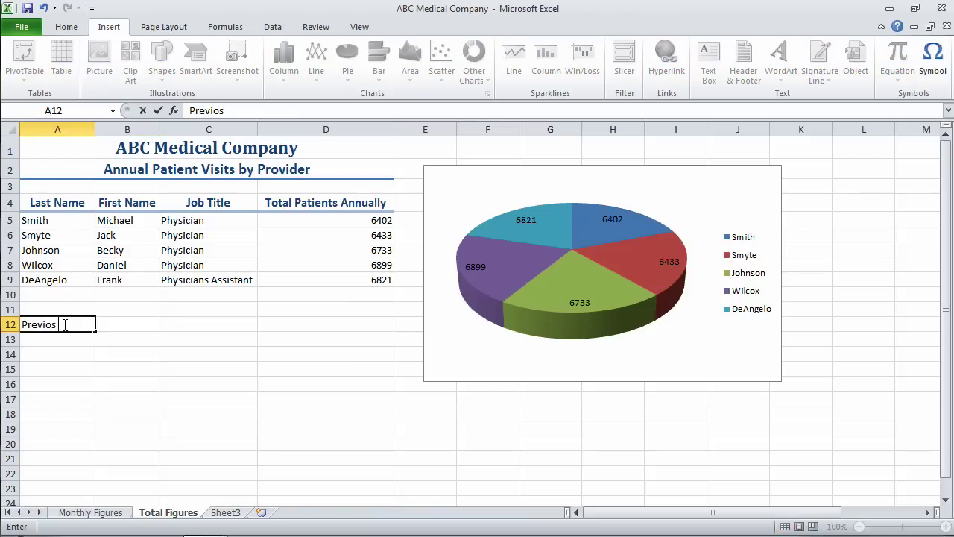
key("BackSpace")
key("BackSpace")
key("BackSpace")
key("BackSpace")
key("BackSpace")
key("BackSpace")
key("BackSpace")
key("BackSpace")
key("BackSpace")
key("BackSpace")
key("BackSpace")
key("BackSpace")
key("BackSpace")
type("Previous Sheet")
key("Return")
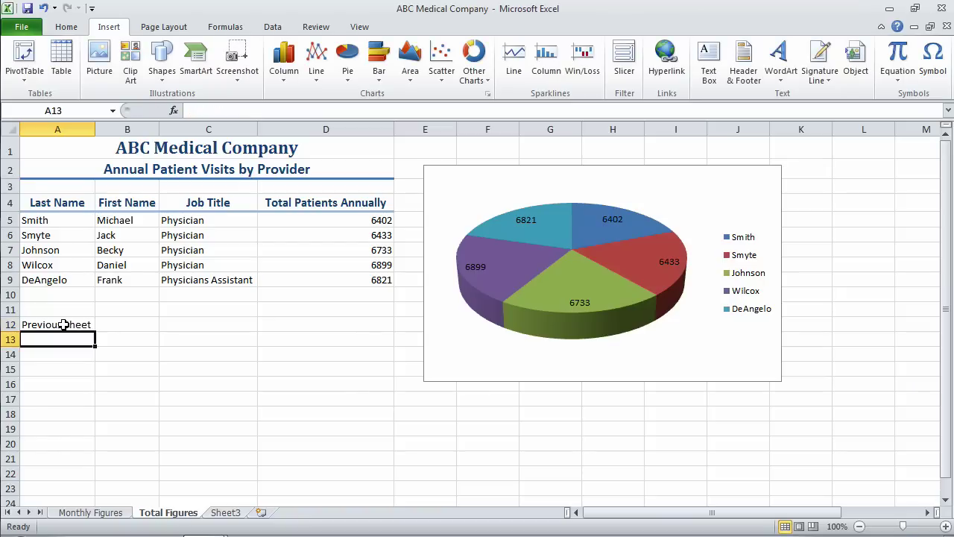
Hyperlink A12 to cell A1 of the Monthly Figures sheet.
right_click(65, 325)
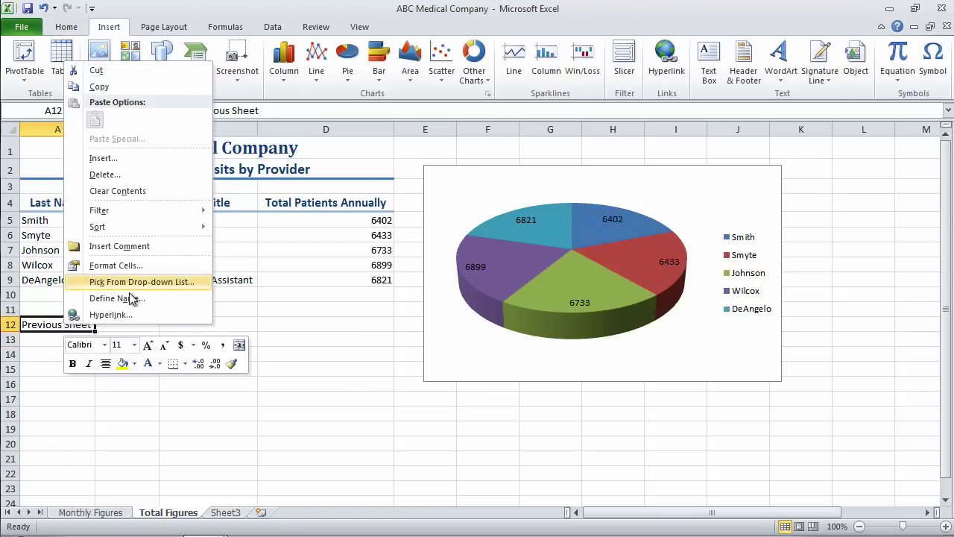
left_click(127, 317)
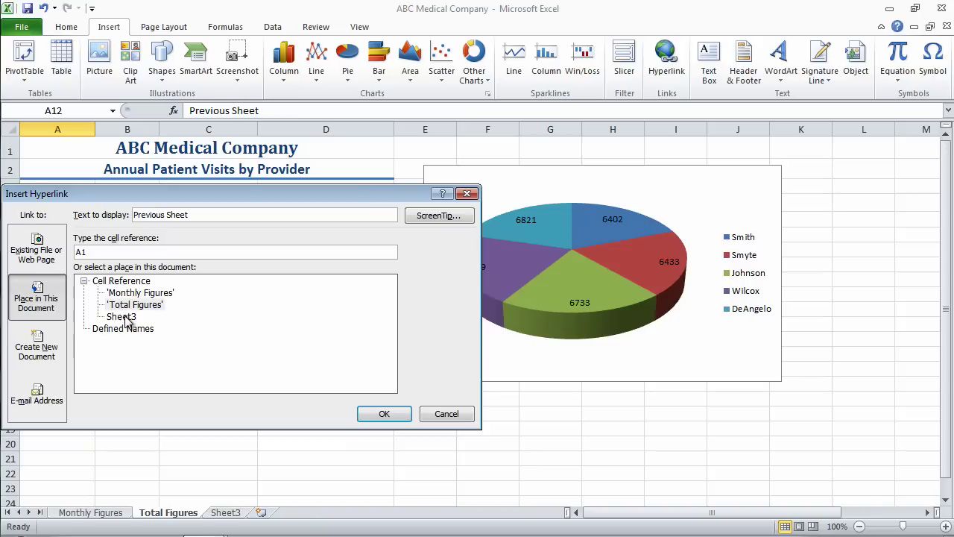
left_click(135, 295)
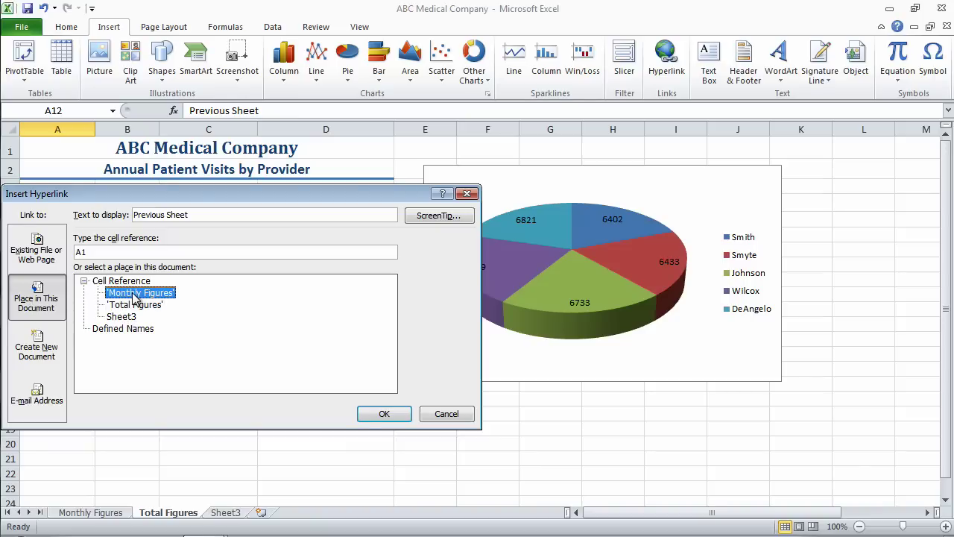
left_click(378, 411)
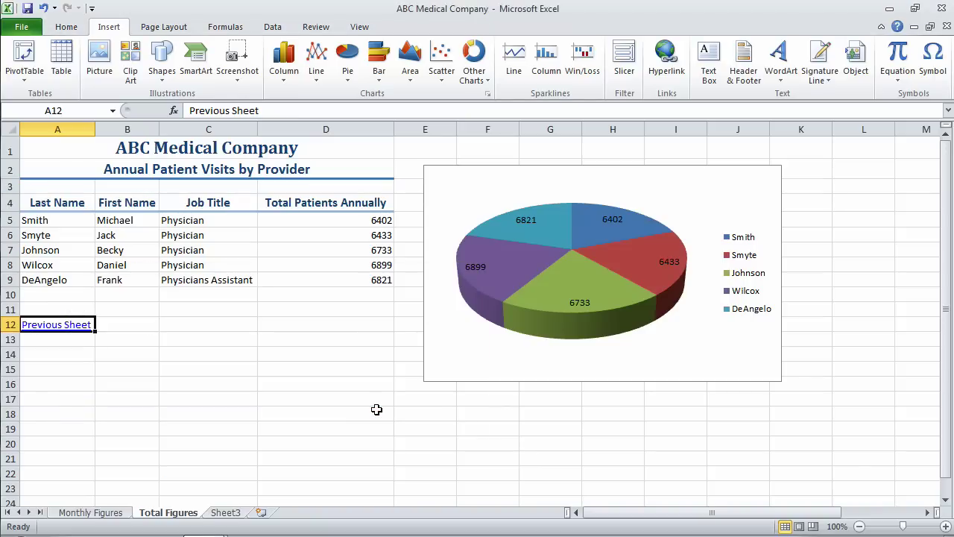
left_click(138, 323)
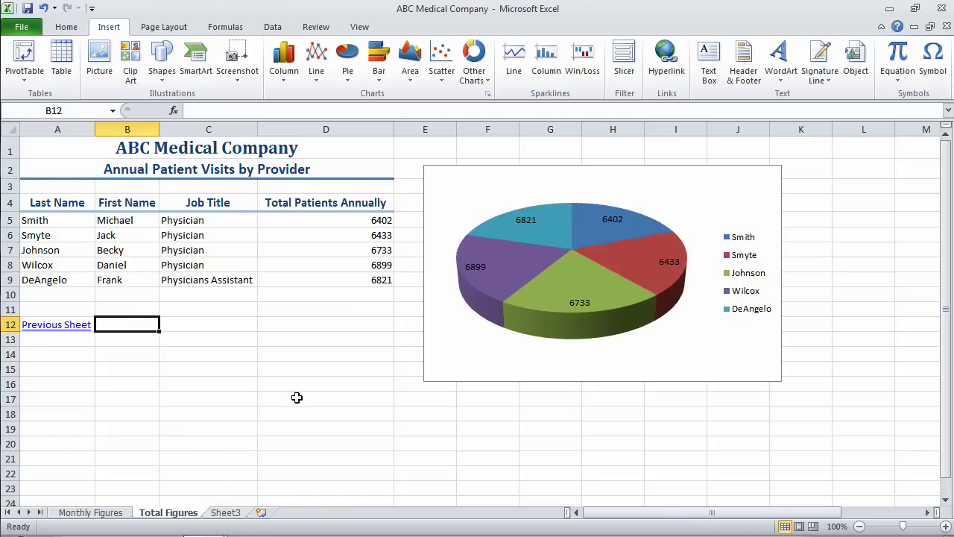
Hyperlink B12 to Sheet3 with 'Next Sheet' as the display text.
right_click(119, 328)
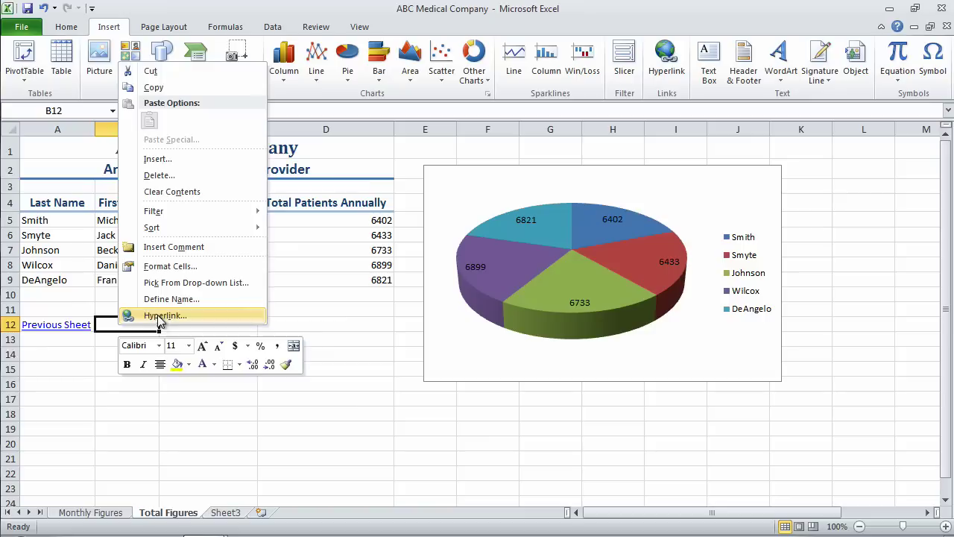
left_click(160, 316)
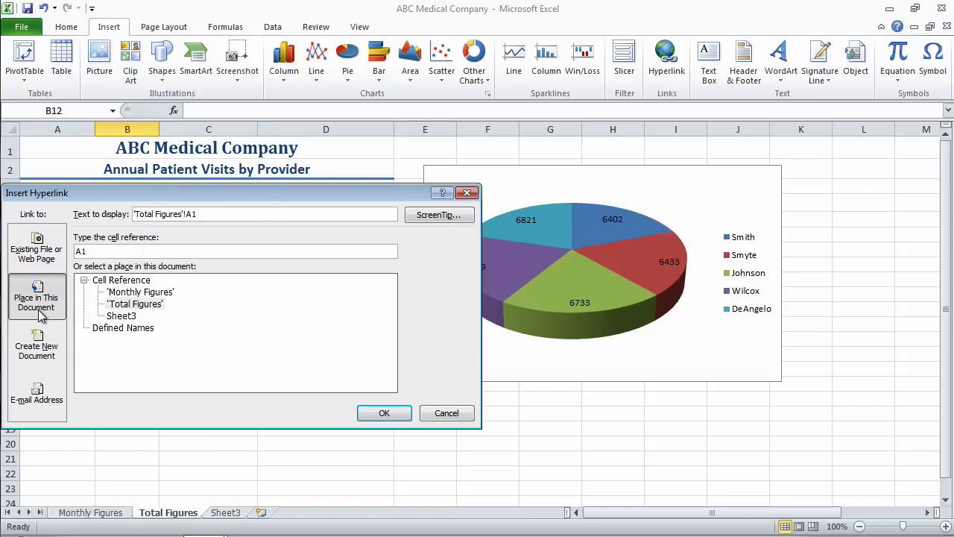
left_click(120, 316)
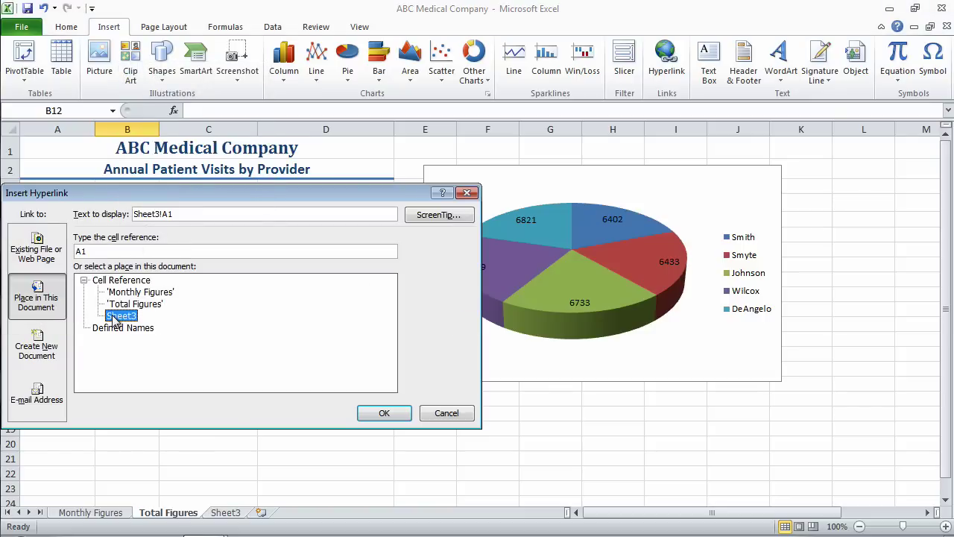
left_click_drag(188, 214, 122, 216)
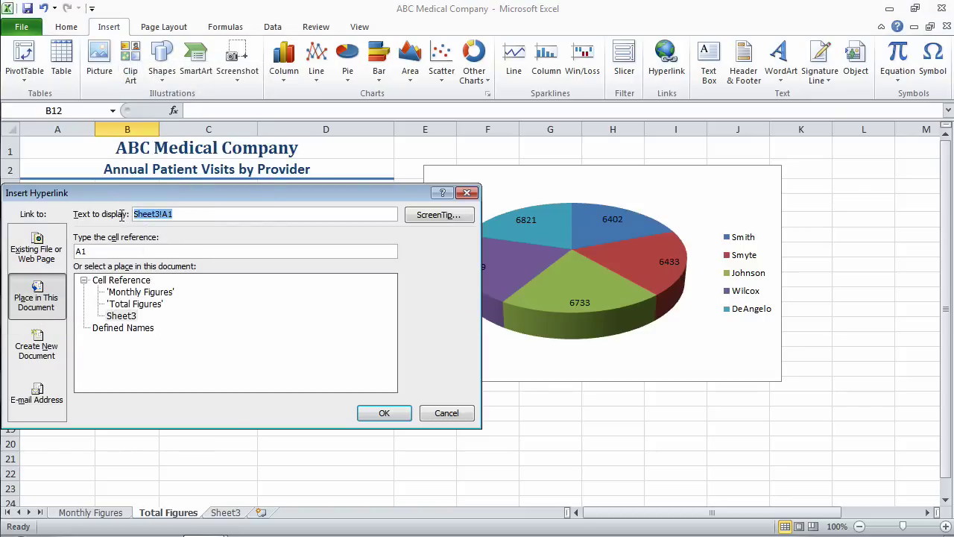
type("Next Sheet")
left_click(384, 413)
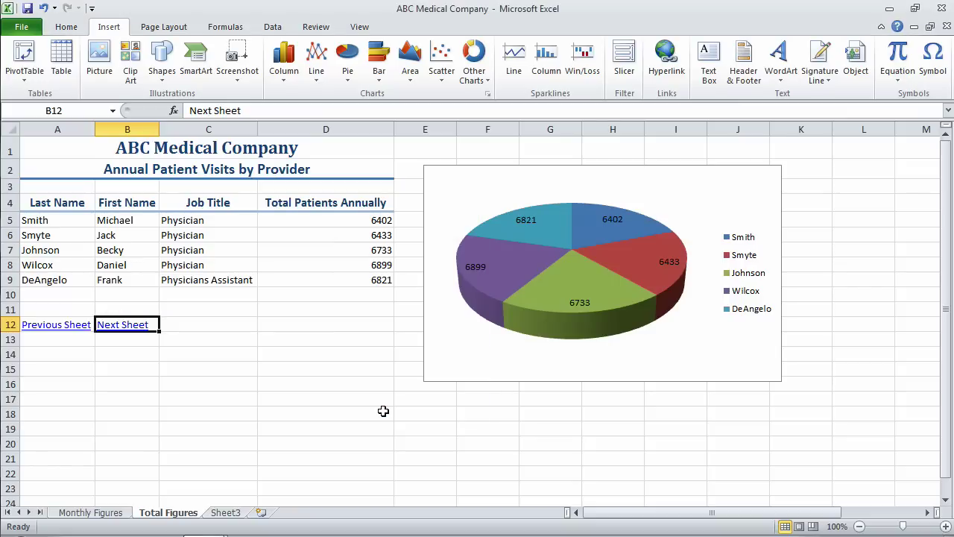
Follow the Next Sheet link to Sheet3, then Previous Sheet back to Monthly Figures.
left_click(132, 325)
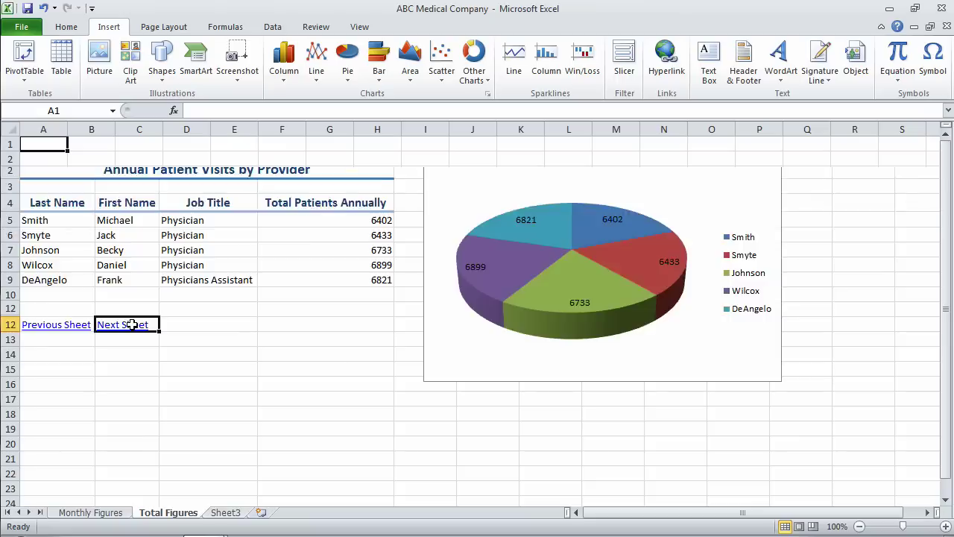
left_click(163, 513)
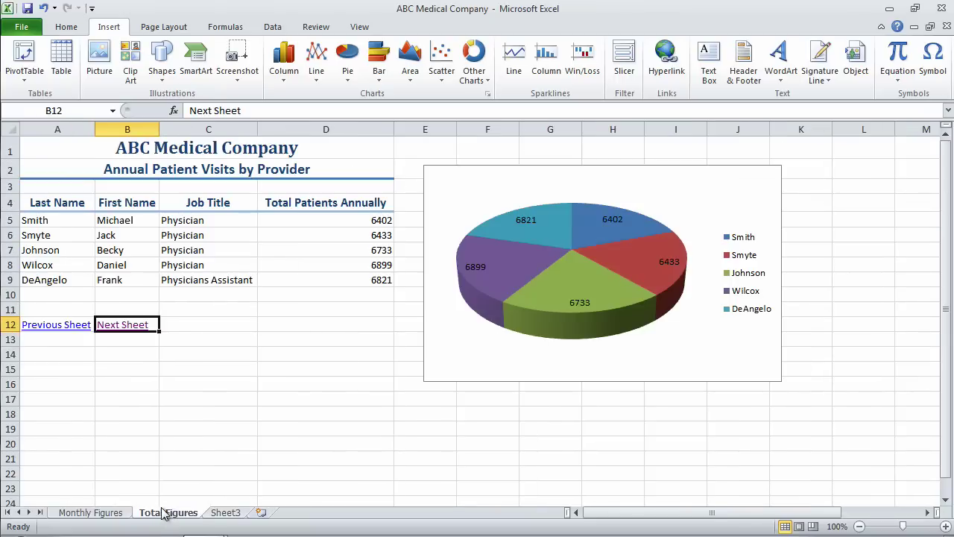
left_click(52, 326)
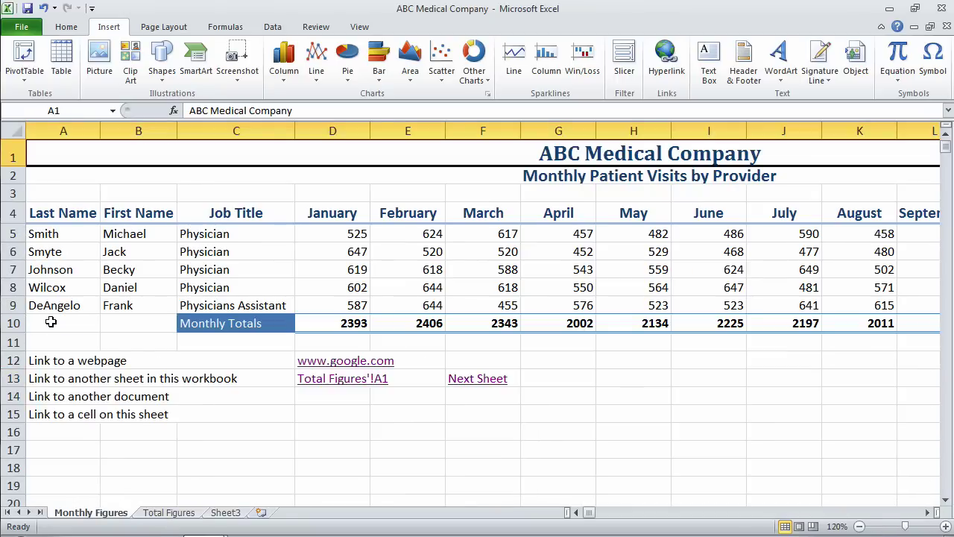
left_click(323, 398)
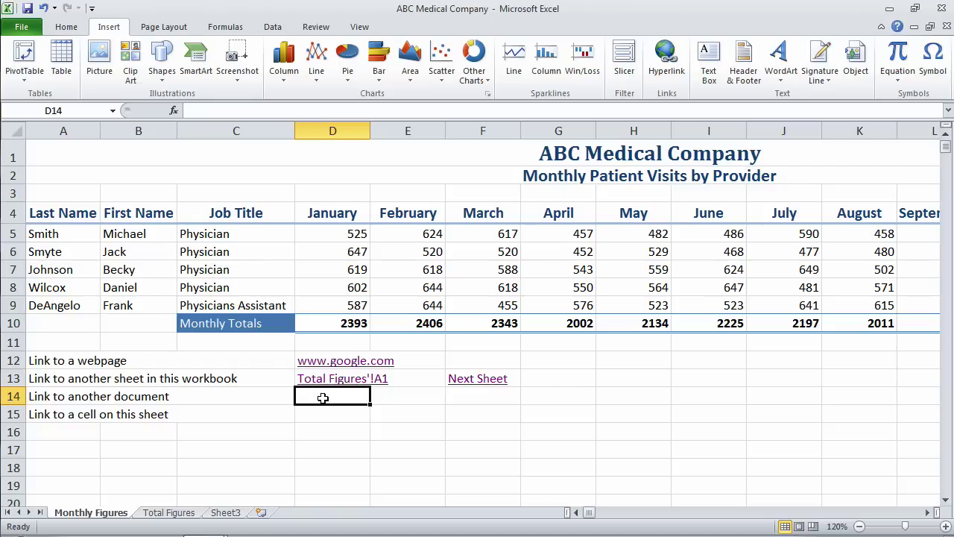
Hyperlink D14 to the Word file ABC Medical Company Patient Privacy Policy.docx.
right_click(325, 400)
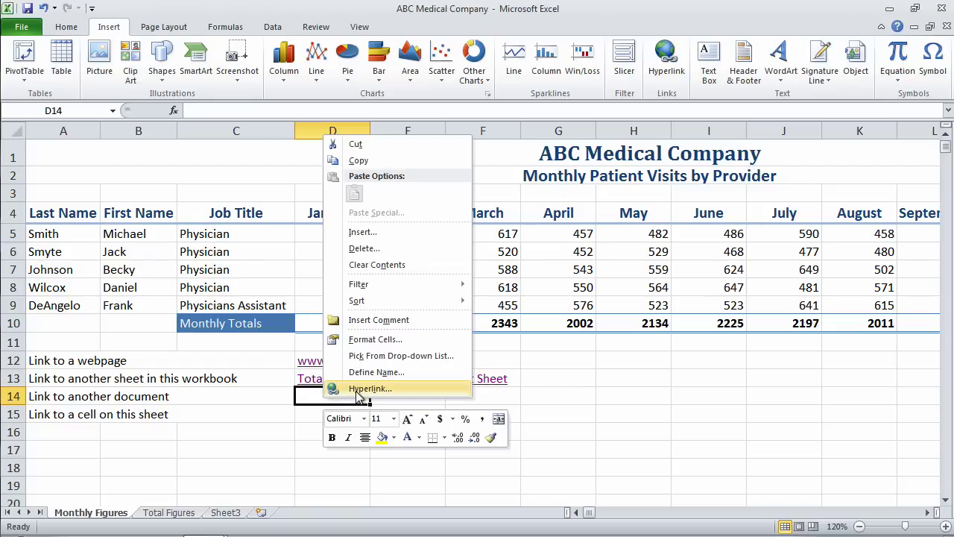
left_click(356, 389)
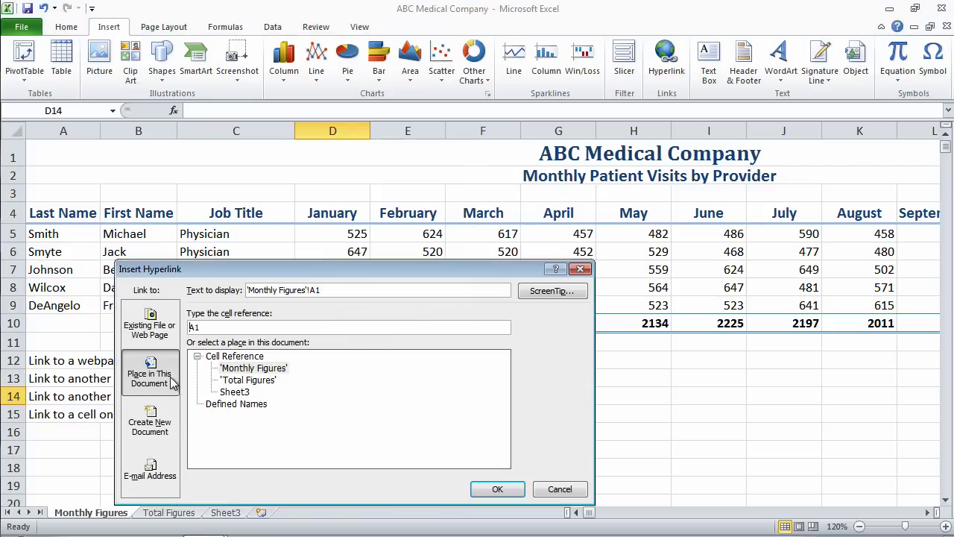
left_click(165, 331)
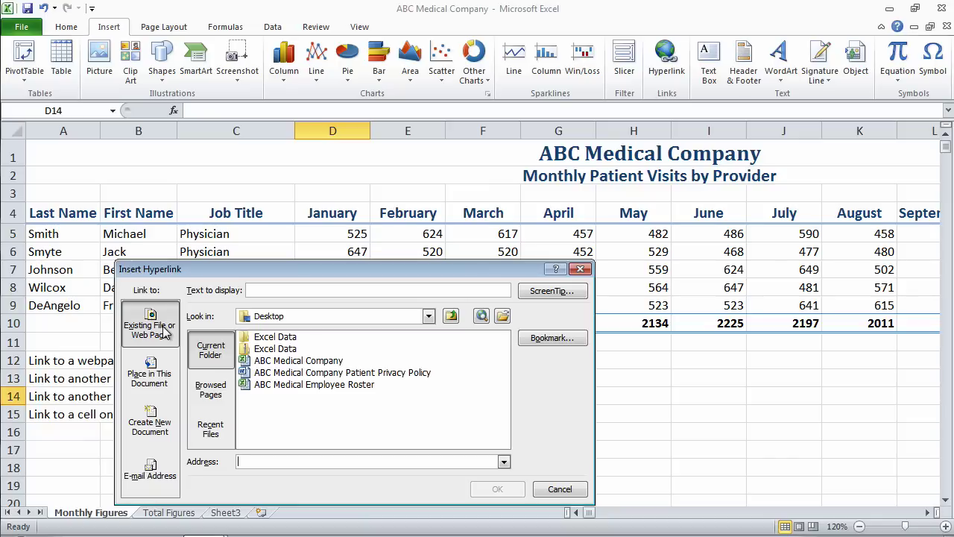
left_click(272, 372)
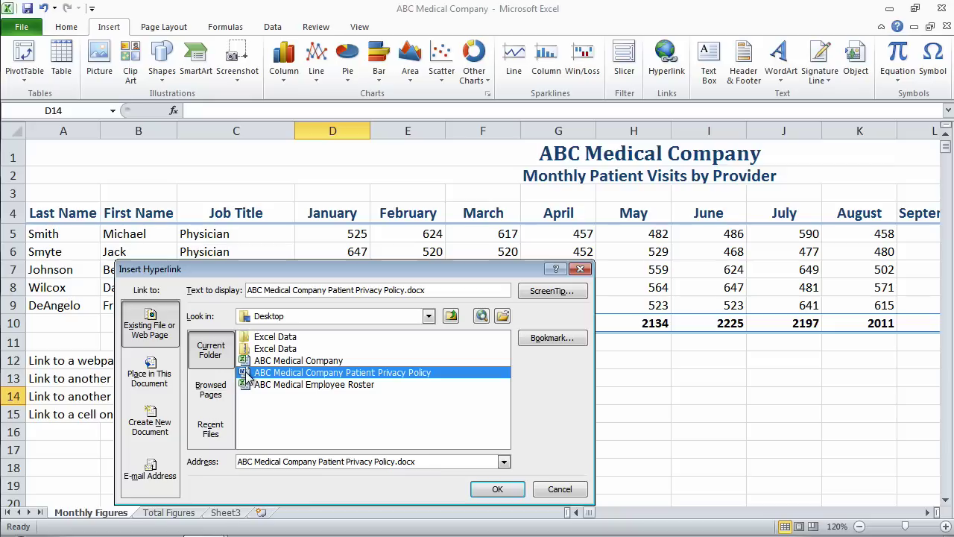
left_click(497, 488)
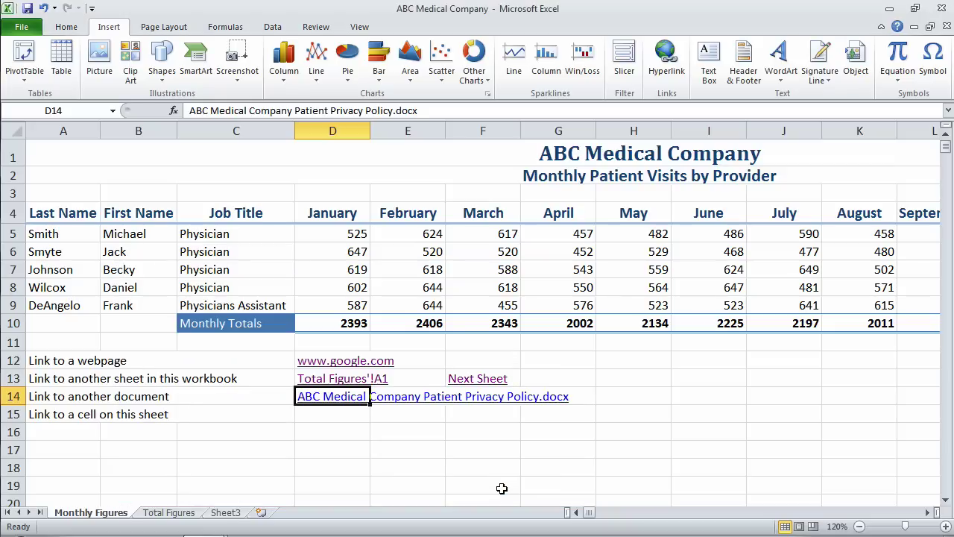
left_click(349, 449)
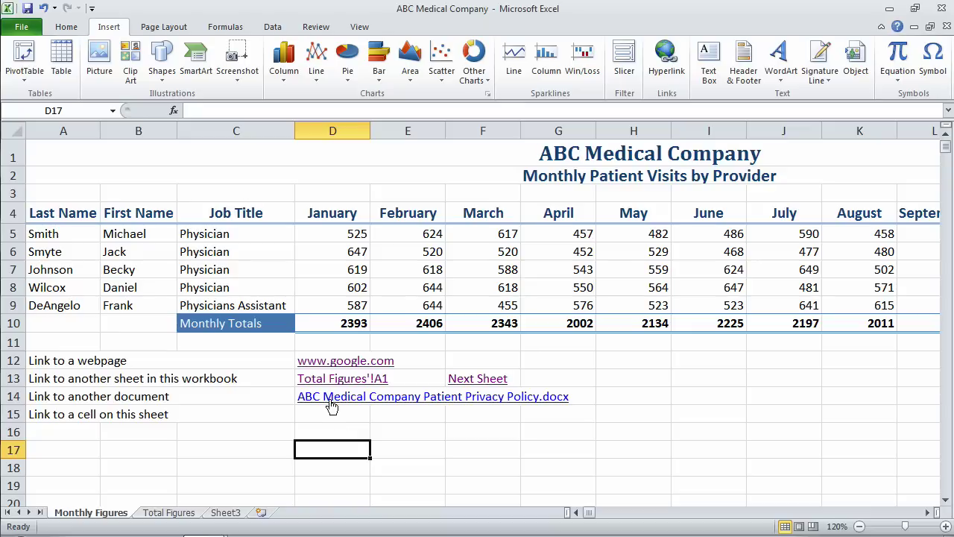
mouse_move(332, 406)
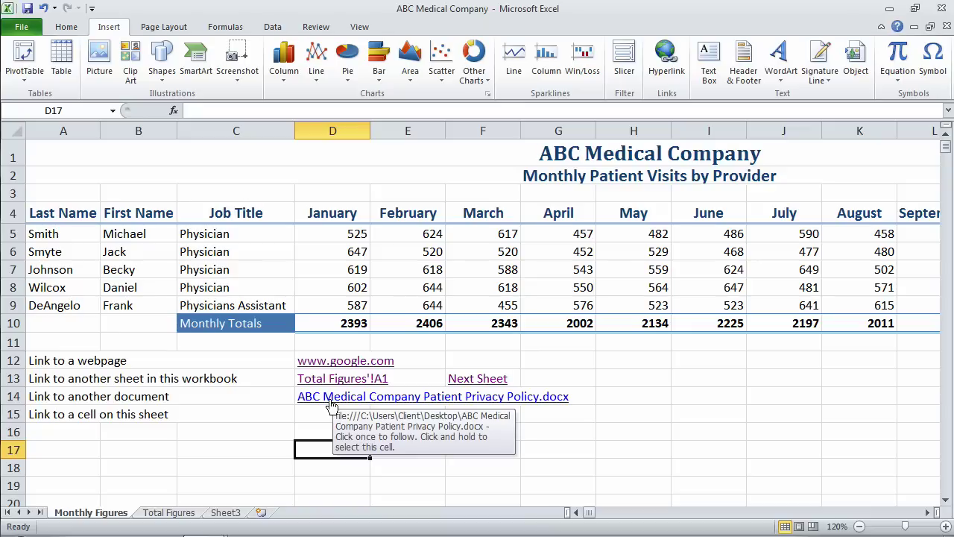
left_click(331, 397)
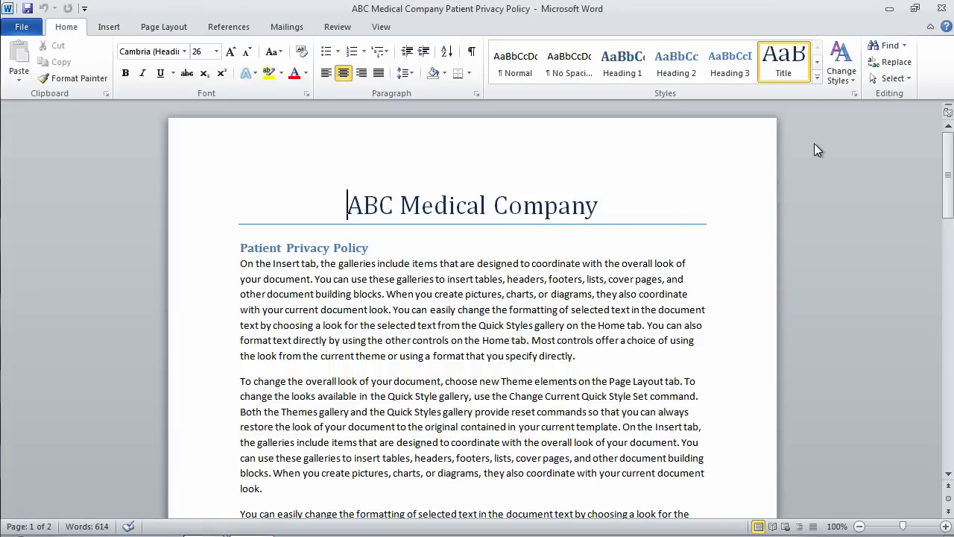
left_click(945, 9)
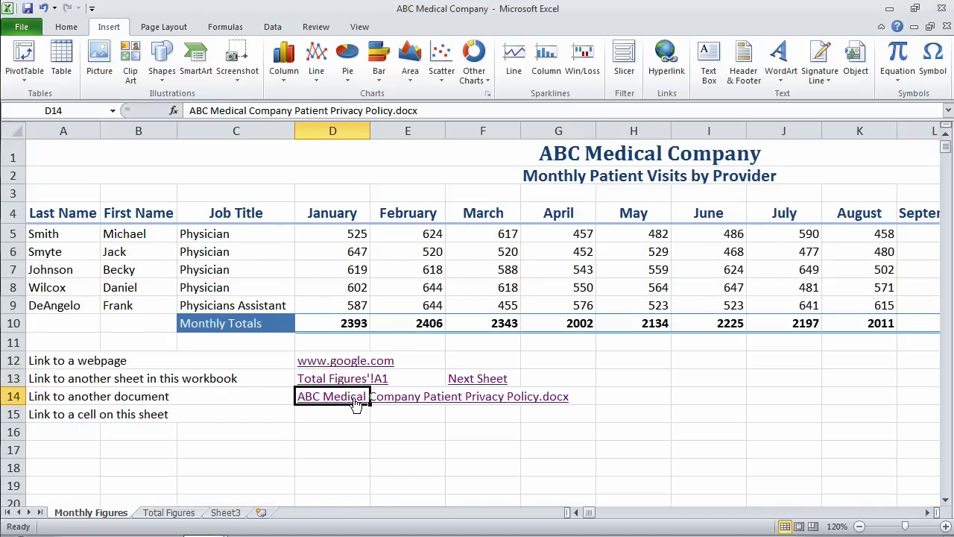
Edit D14's link text to 'ABC Medical Company Patient Privacy Policy', dropping .docx.
right_click(357, 403)
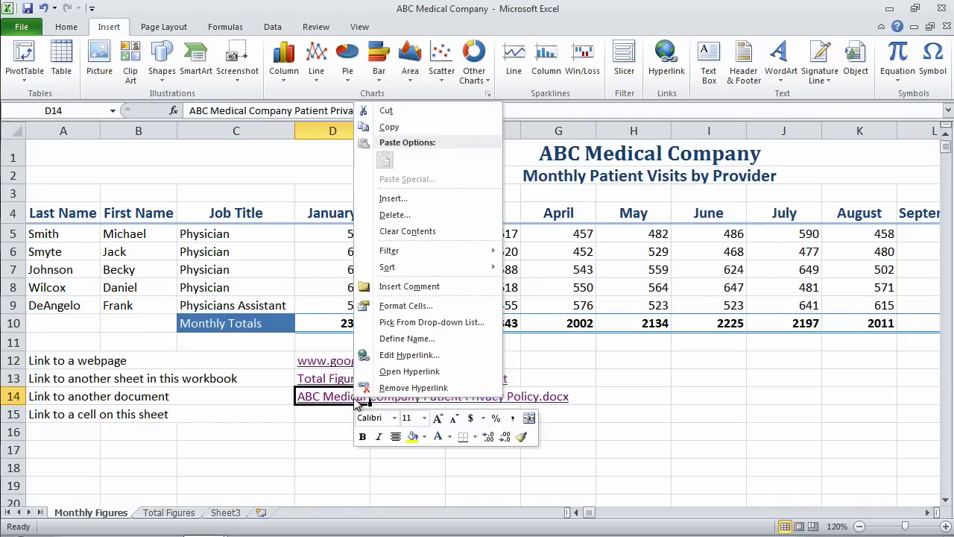
left_click(394, 356)
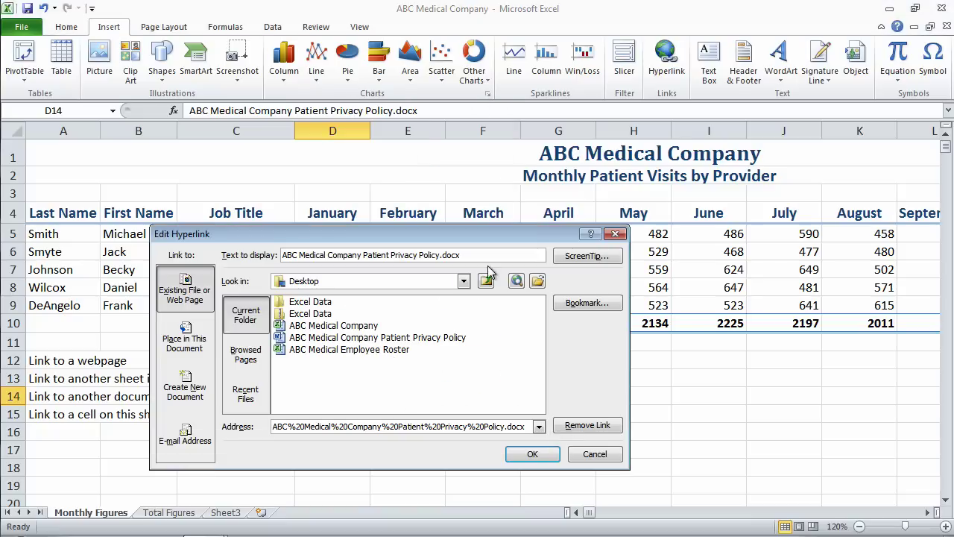
key("BackSpace")
key("BackSpace")
key("BackSpace")
key("BackSpace")
key("BackSpace")
left_click(539, 454)
left_click(365, 450)
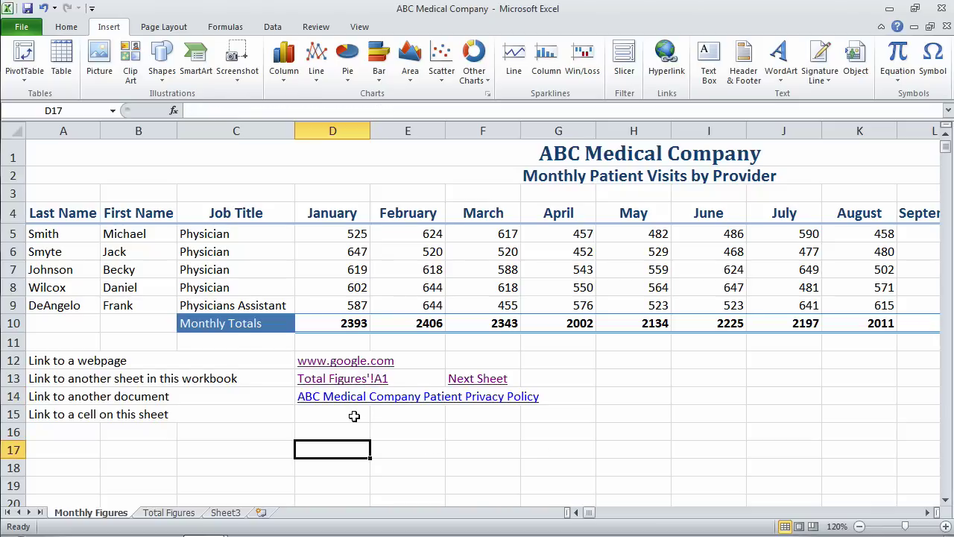
left_click(354, 416)
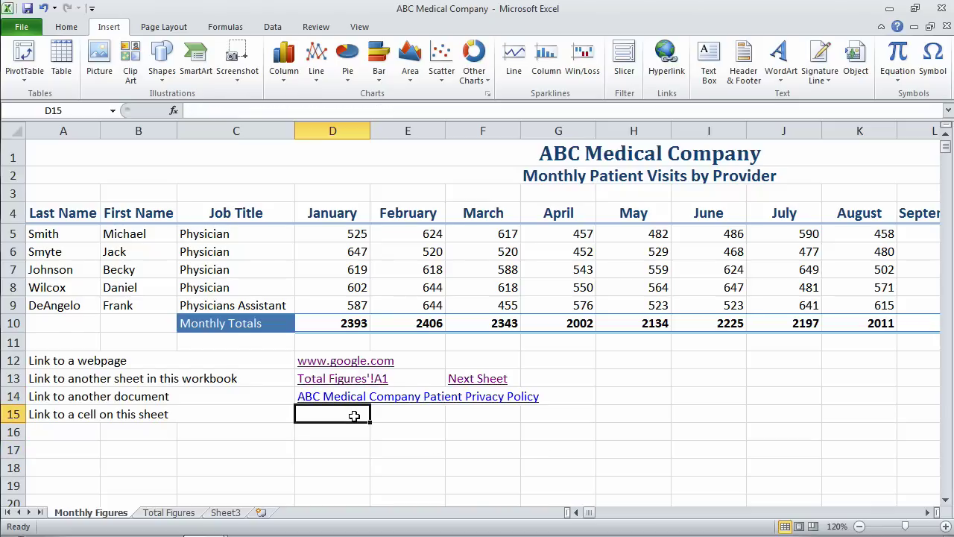
Link D15 to Monthly Figures cell BBB123, displayed as 'Monthly Figures'!BBB123.
left_click(667, 58)
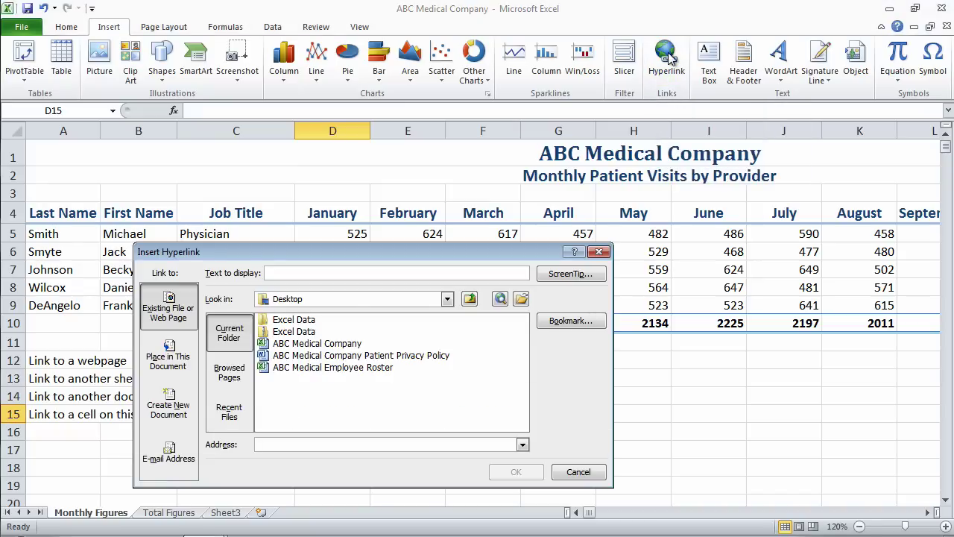
left_click(174, 361)
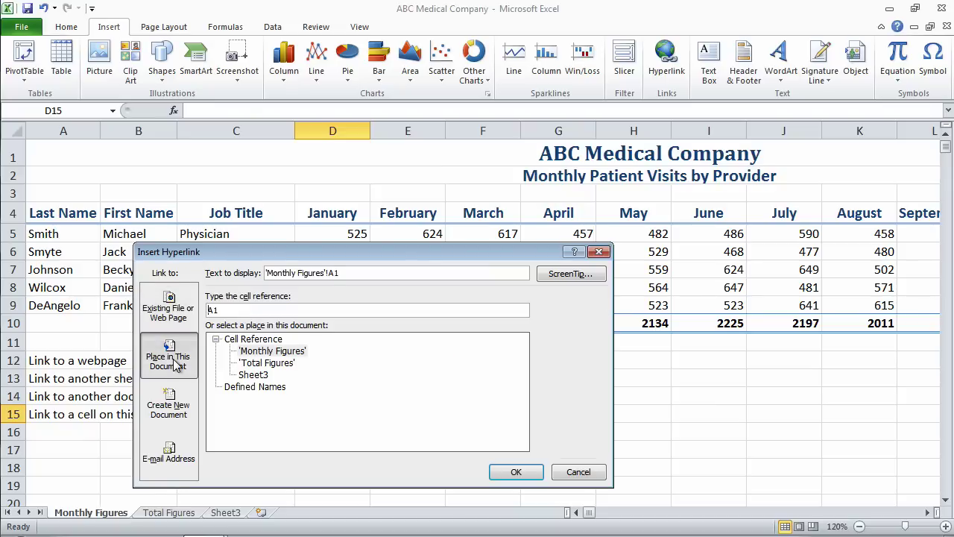
left_click(304, 351)
left_click_drag(233, 311, 208, 310)
type("BBB123")
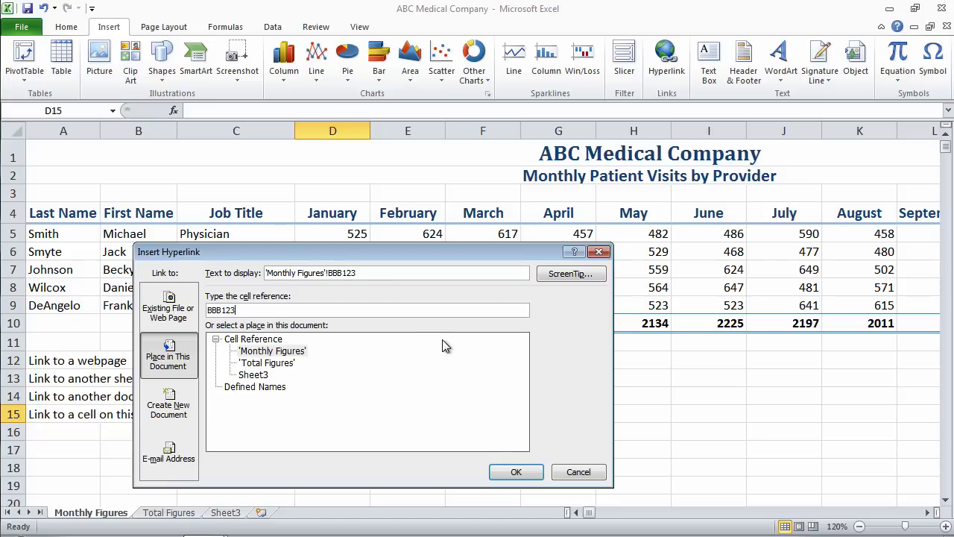
left_click(516, 474)
left_click(354, 448)
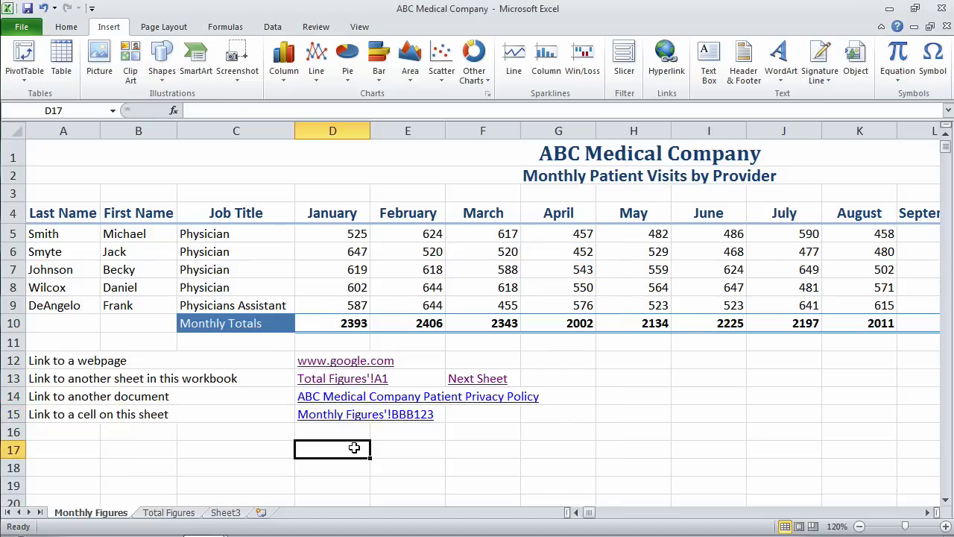
Follow the D15 hyperlink to cell BBB123 and enter 'HI' there.
left_click(338, 415)
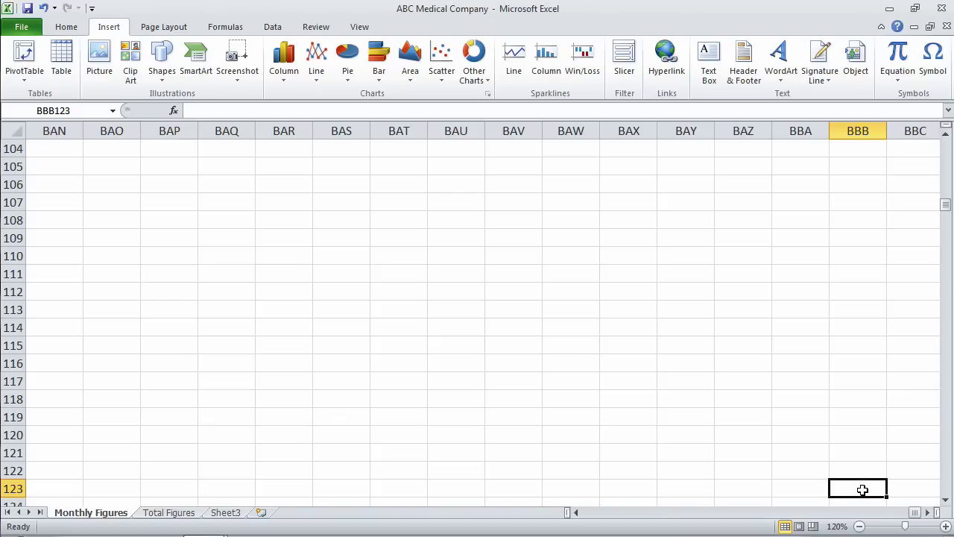
type("HI")
key("Return")
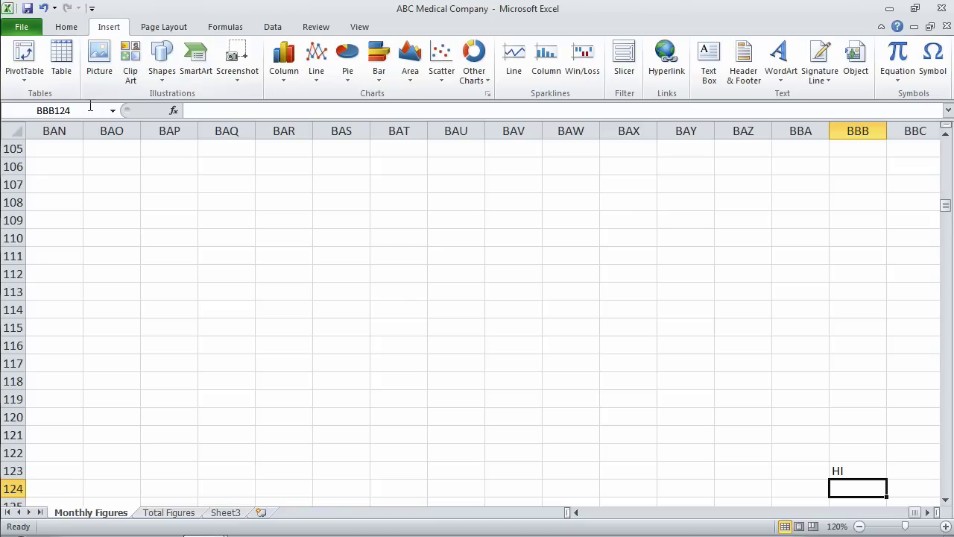
Jump back to cell A1 at the top of Monthly Figures via the Name Box.
left_click(91, 109)
type("A1")
key("Return")
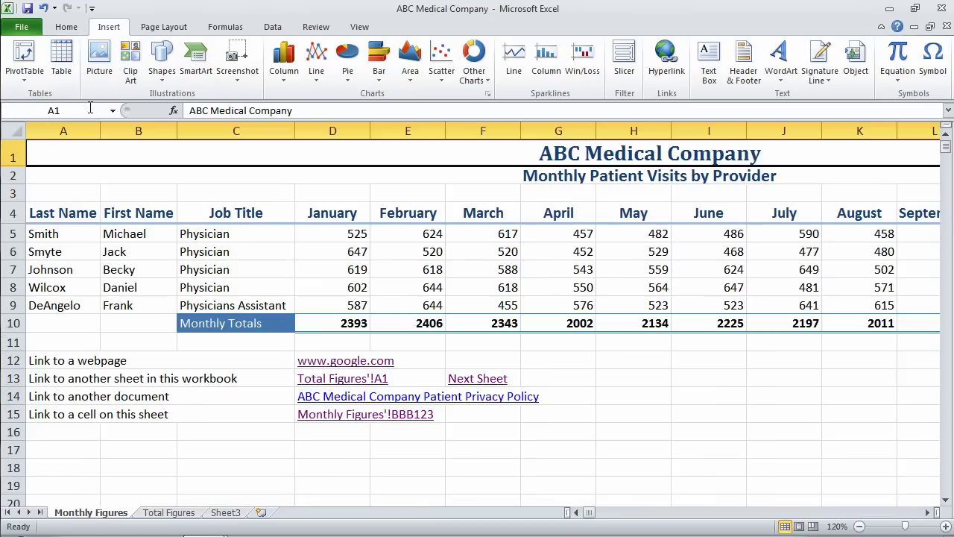